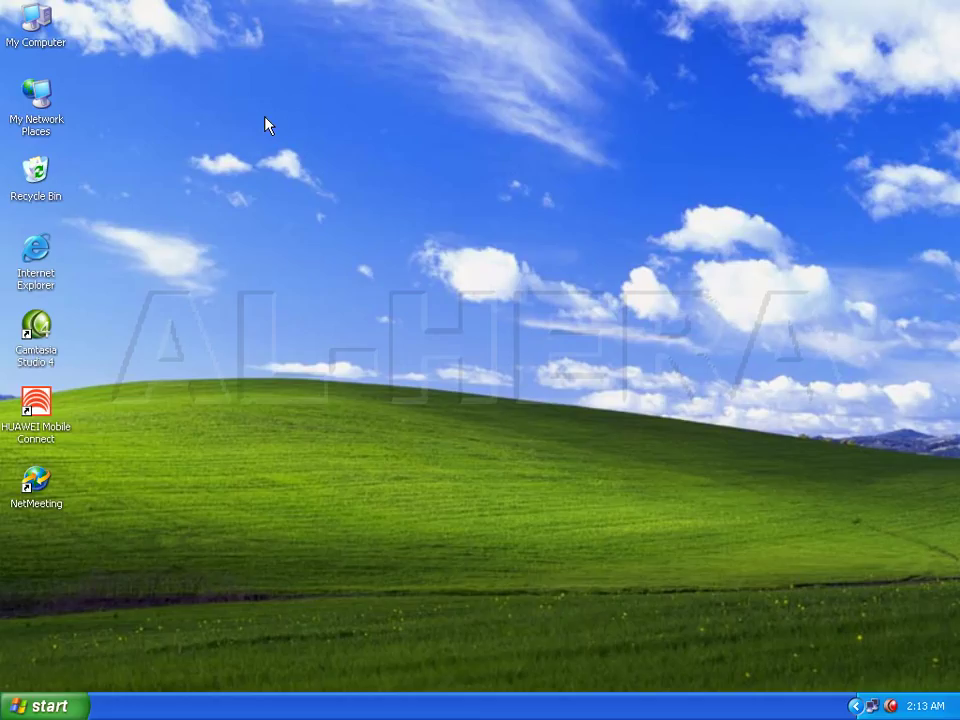
Step: Open Printers and Faxes and launch the Add Printer Wizard
{"action": "left_click", "coordinate": [62, 707]}
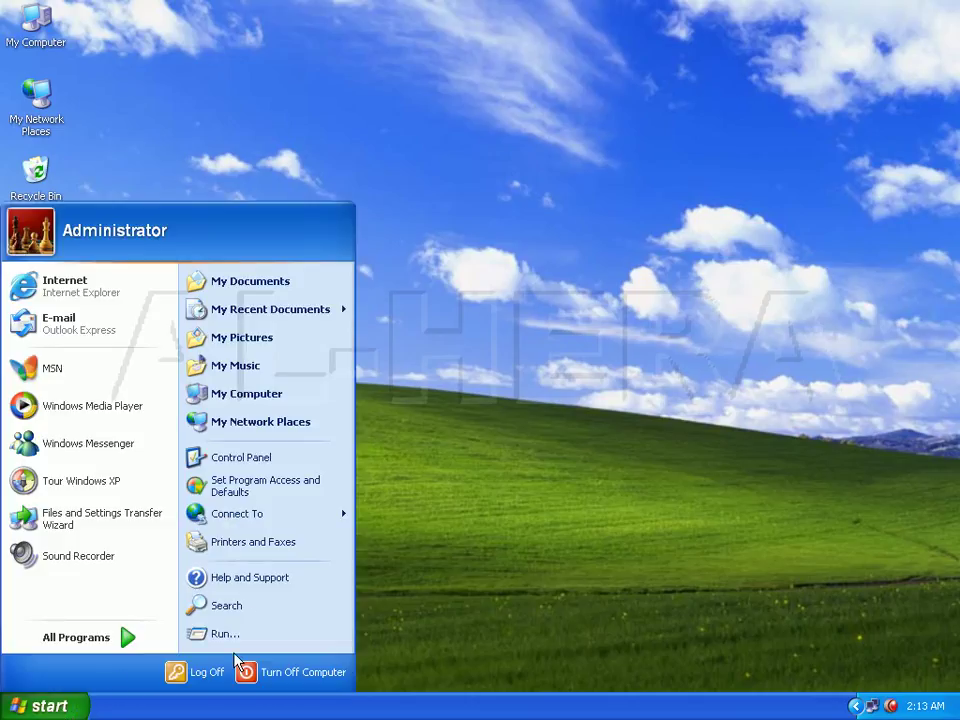
{"action": "left_click", "coordinate": [260, 549]}
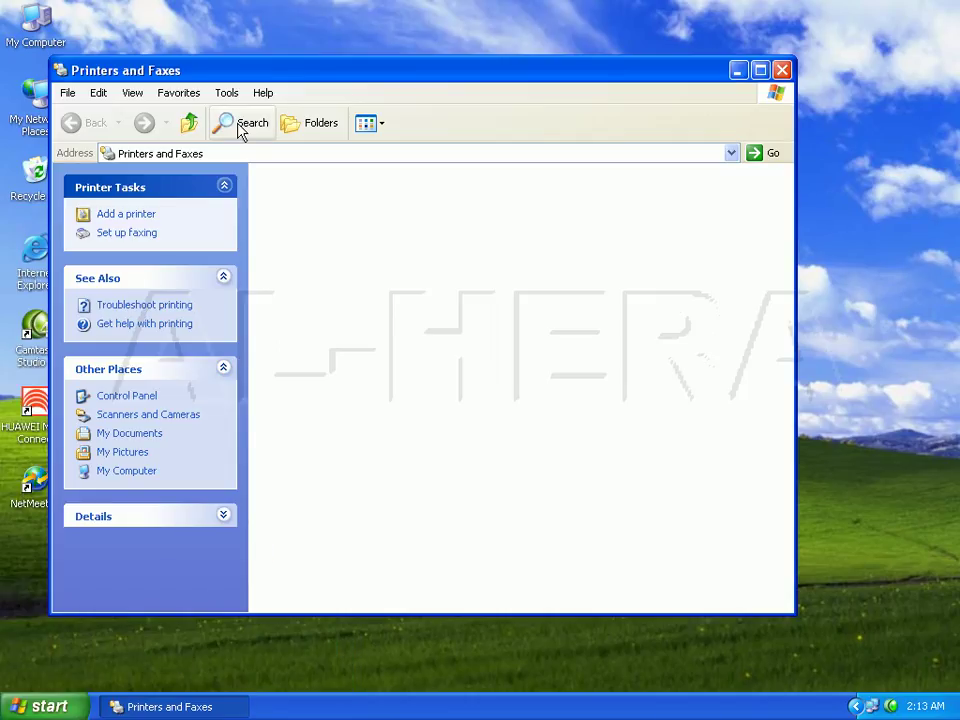
{"action": "left_click_drag", "start_coordinate": [362, 76], "coordinate": [411, 37]}
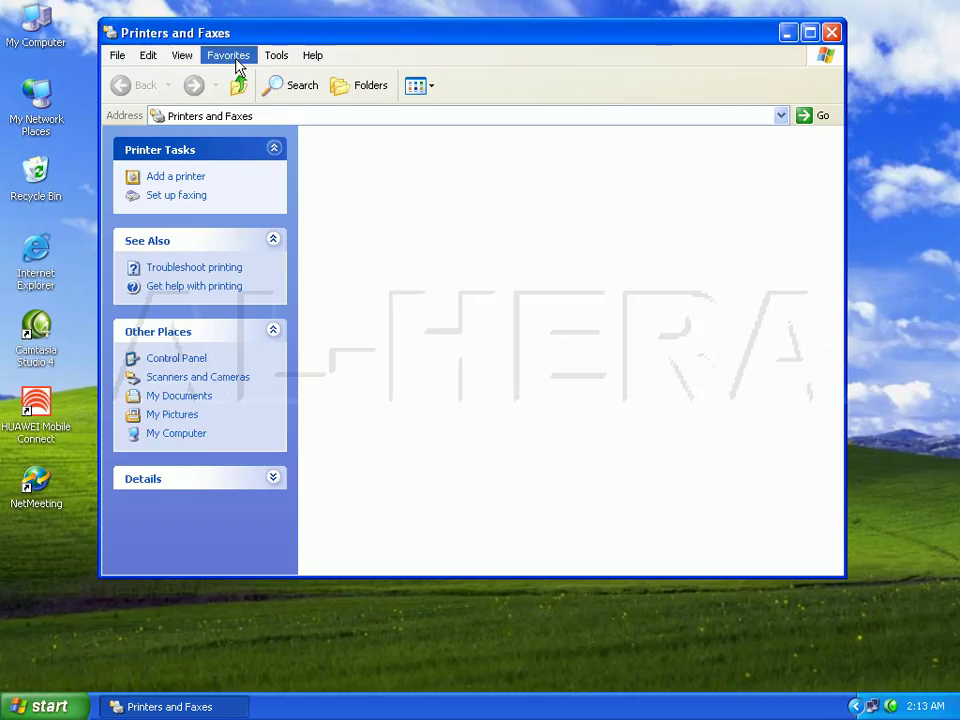
{"action": "left_click", "coordinate": [177, 186]}
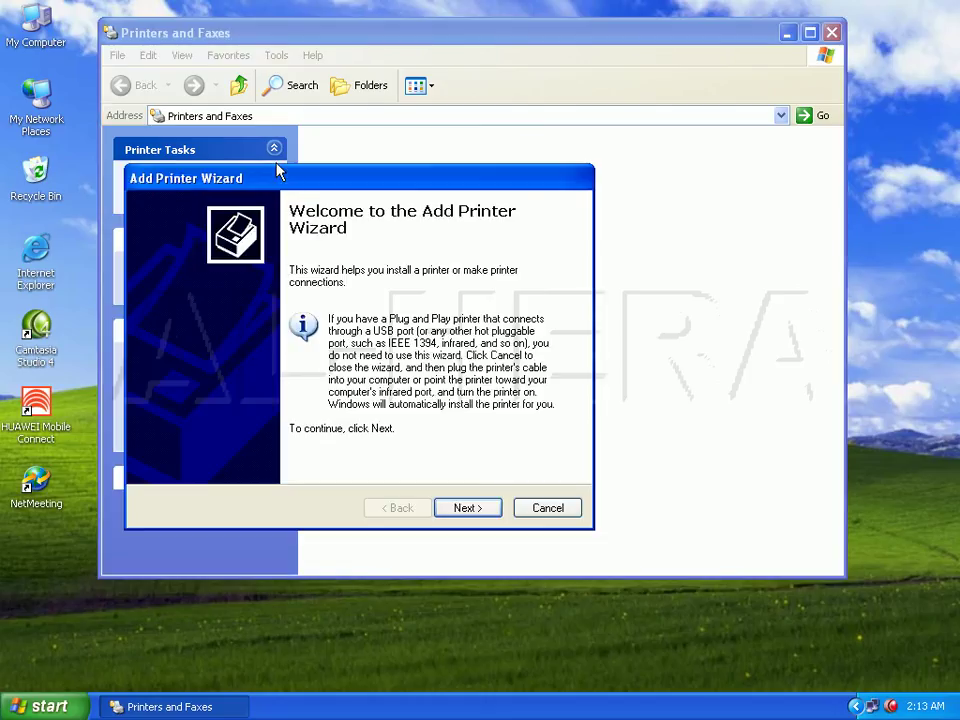
{"action": "left_click_drag", "start_coordinate": [285, 180], "coordinate": [270, 136]}
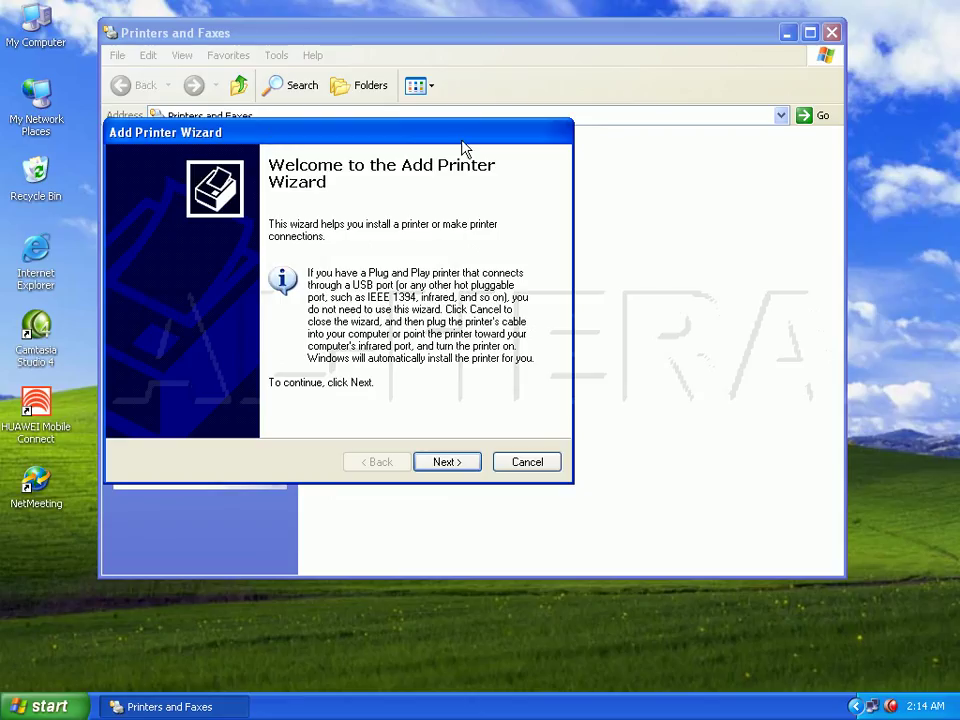
Step: Set up the printer as a local printer attached to this computer, using the LPT1 recommended printer port
{"action": "left_click", "coordinate": [447, 462]}
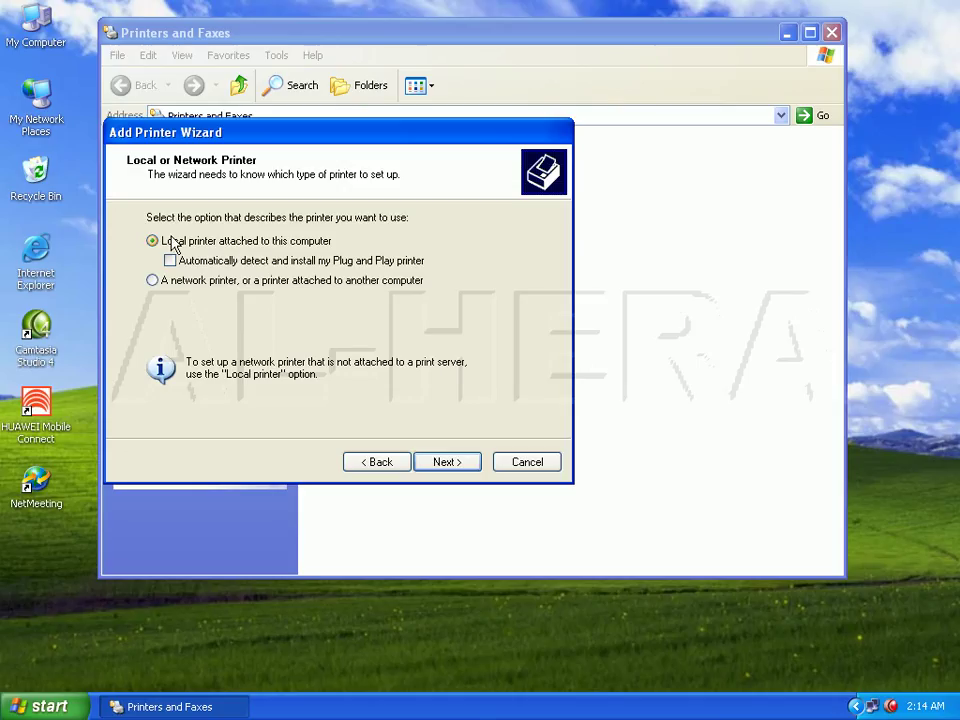
{"action": "left_click", "coordinate": [456, 462]}
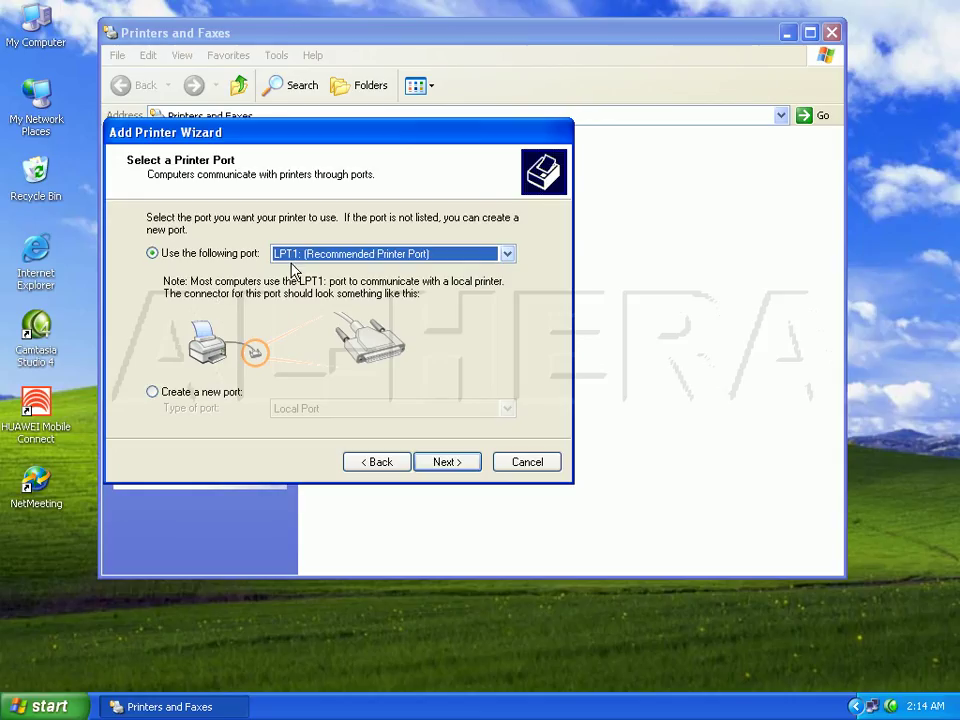
{"action": "left_click", "coordinate": [464, 462]}
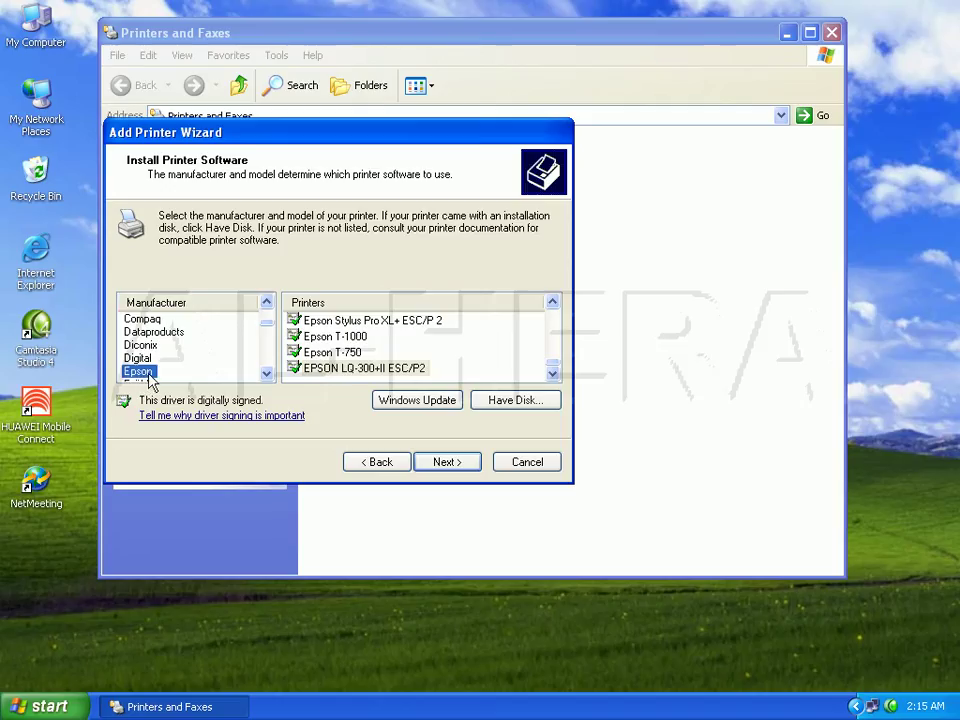
Step: Select the EPSON LQ-300+II ESC/P2 model, keeping the existing driver and the suggested printer name
{"action": "left_click", "coordinate": [379, 369]}
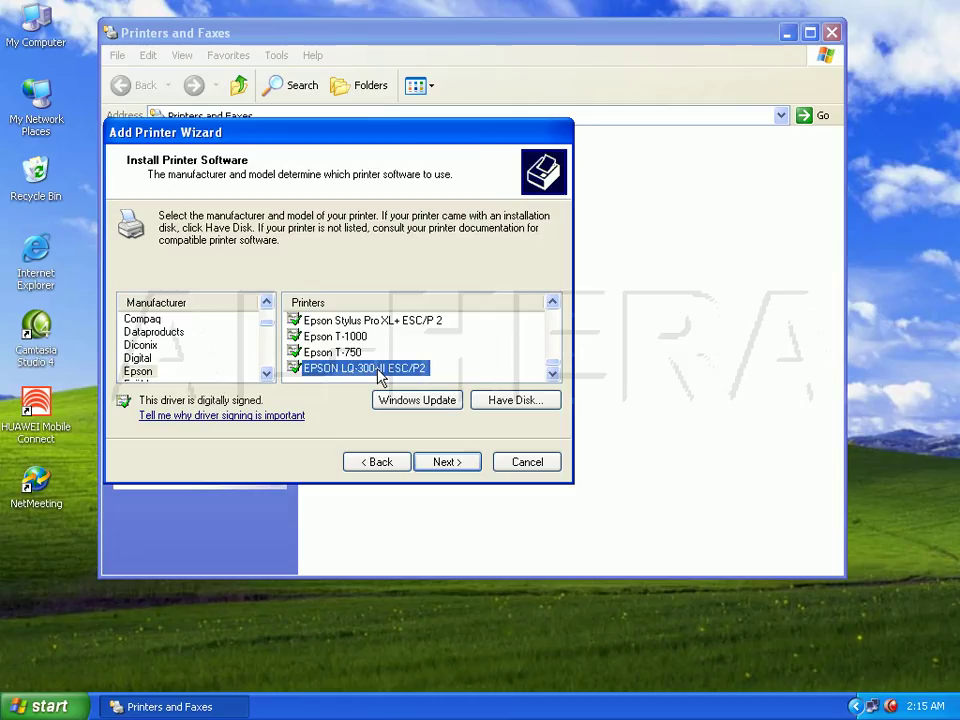
{"action": "left_click", "coordinate": [452, 458]}
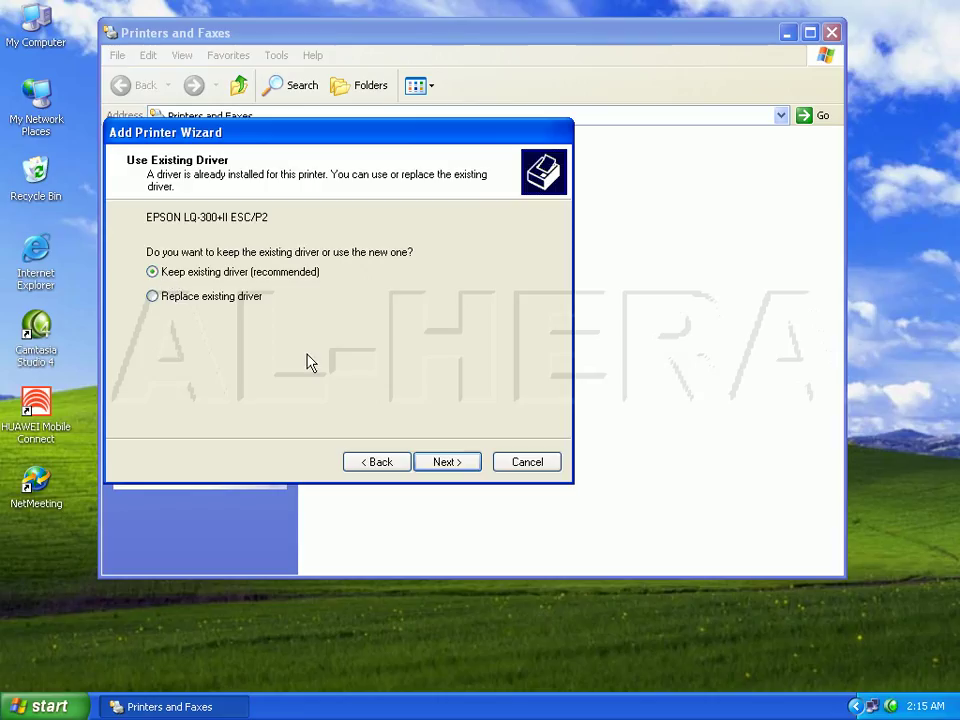
{"action": "left_click", "coordinate": [474, 466]}
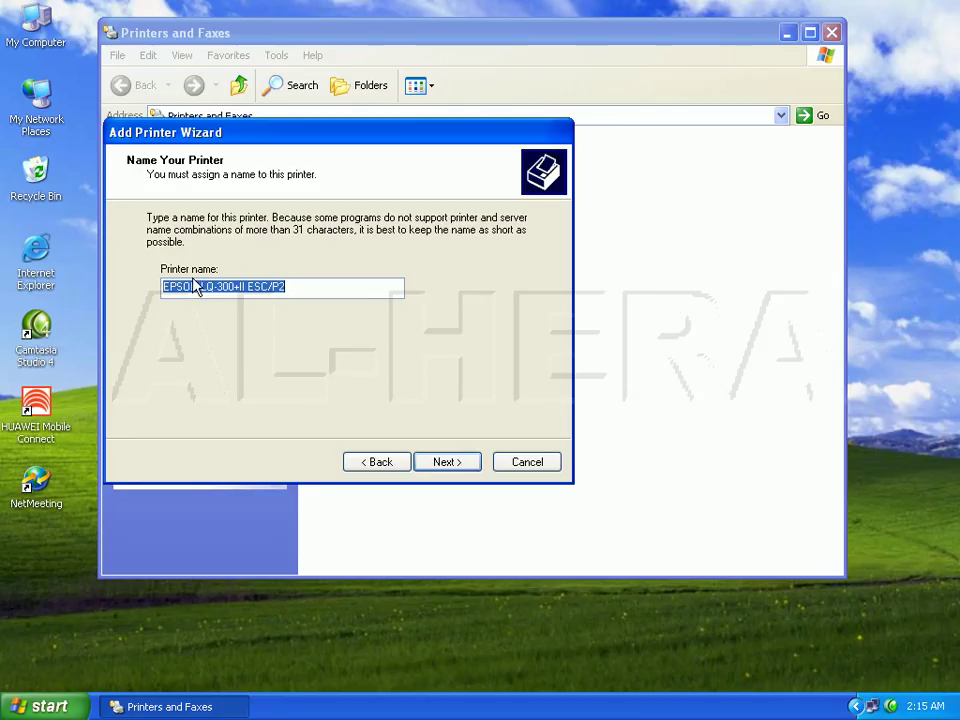
{"action": "left_click", "coordinate": [272, 287]}
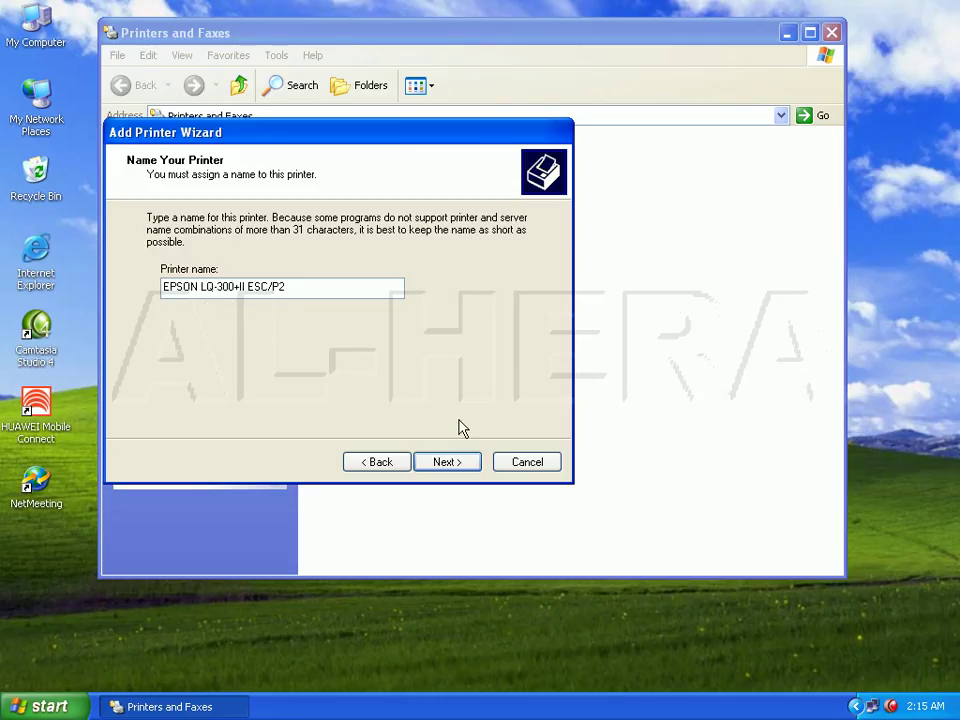
{"action": "left_click", "coordinate": [452, 465]}
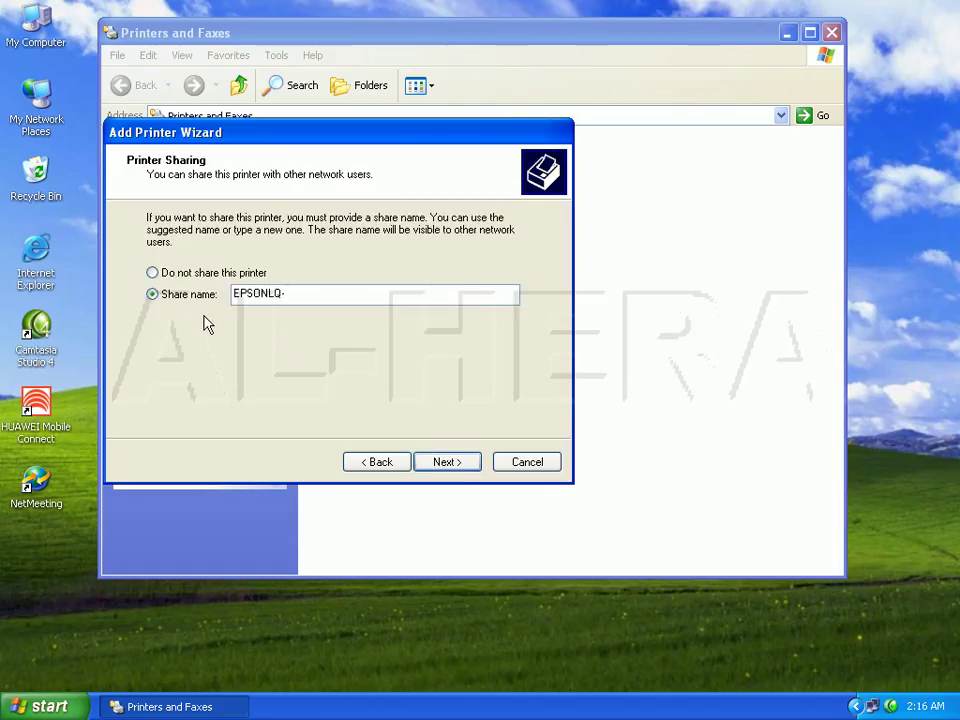
Step: Share the printer with network users under the suggested share name EPSONLQ-
{"action": "left_click", "coordinate": [153, 273]}
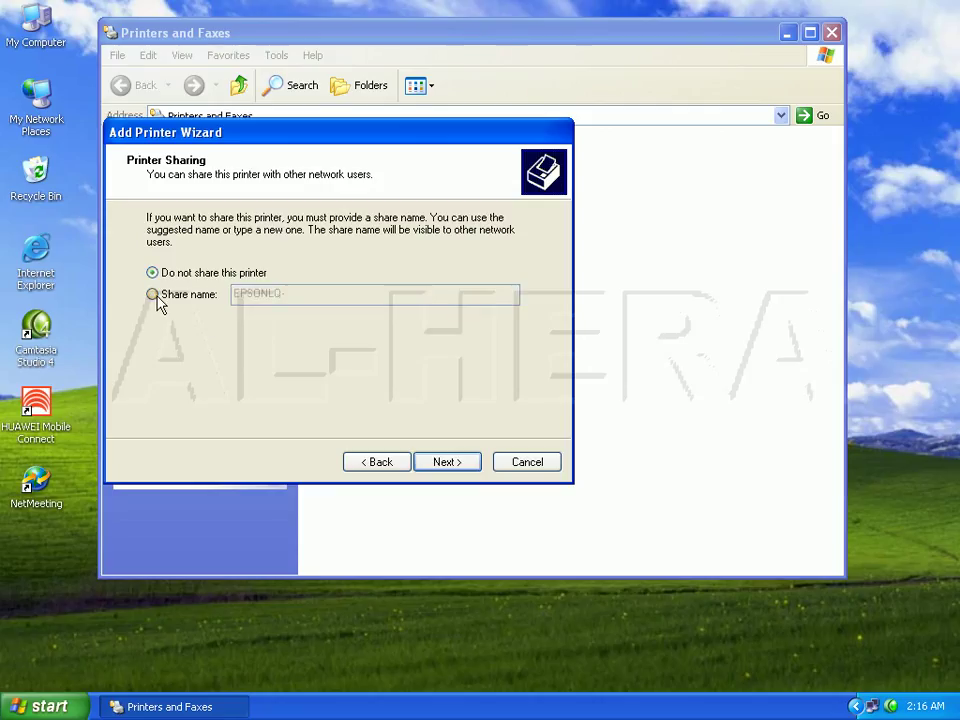
{"action": "left_click", "coordinate": [152, 296]}
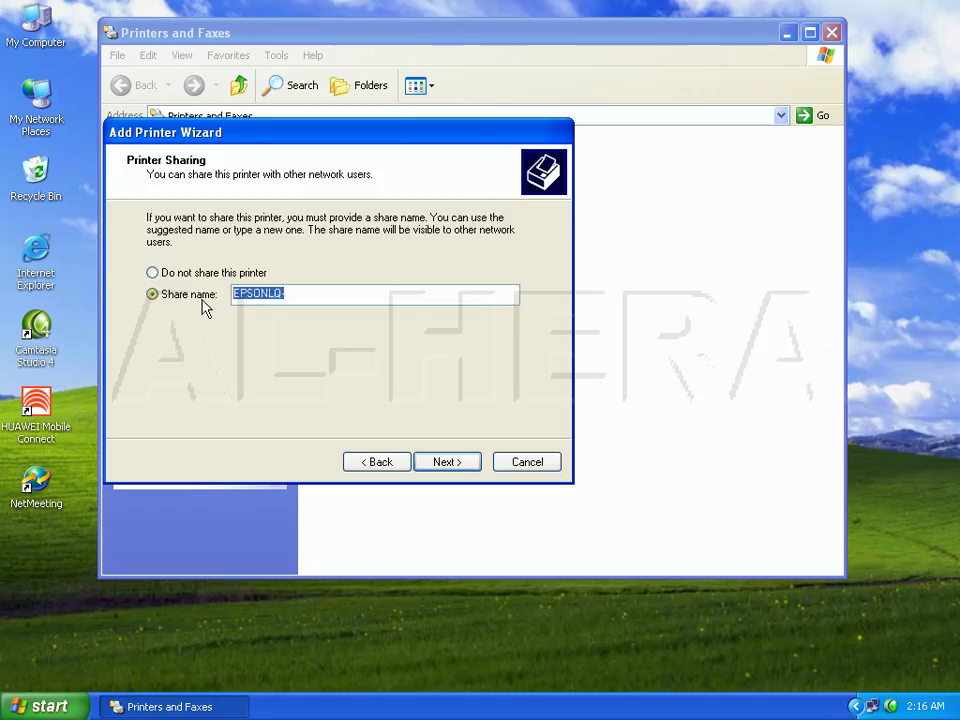
{"action": "left_click", "coordinate": [270, 296]}
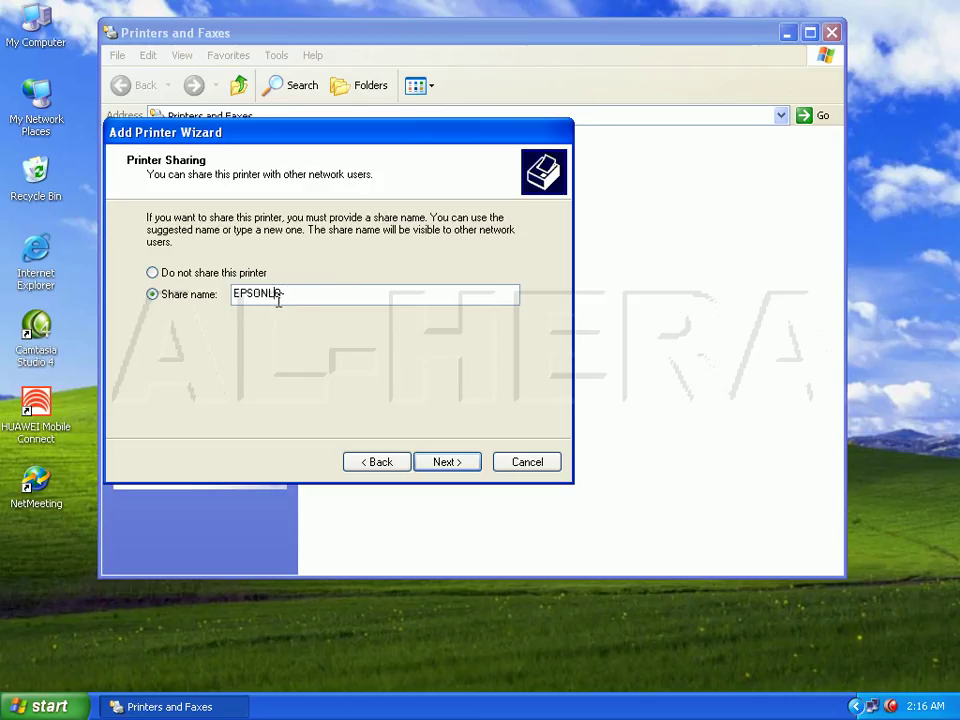
{"action": "left_click", "coordinate": [154, 274]}
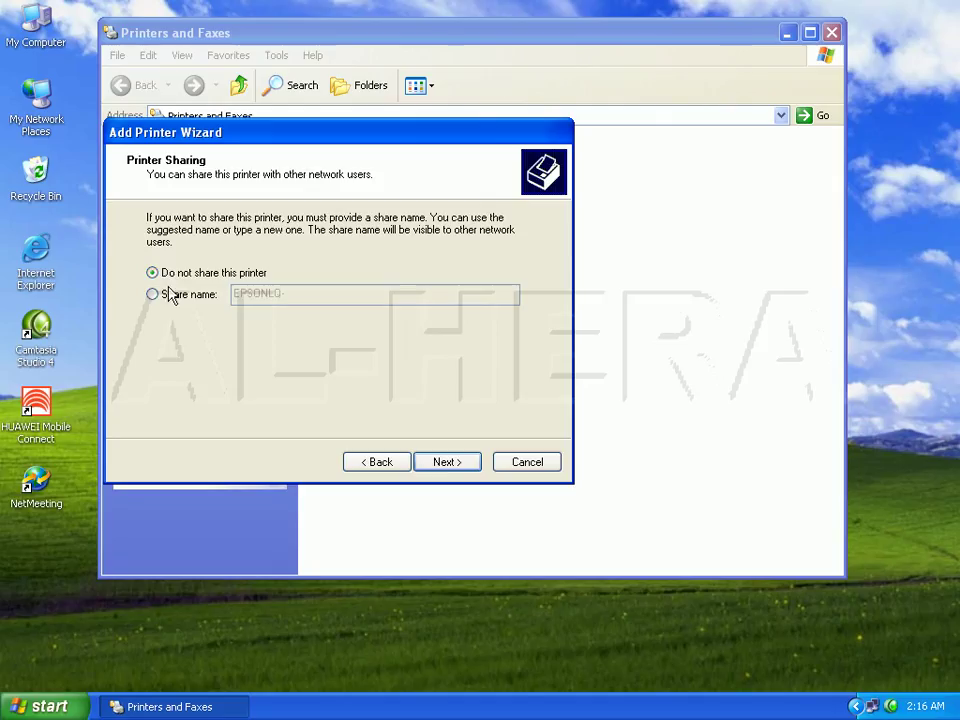
{"action": "left_click", "coordinate": [154, 296]}
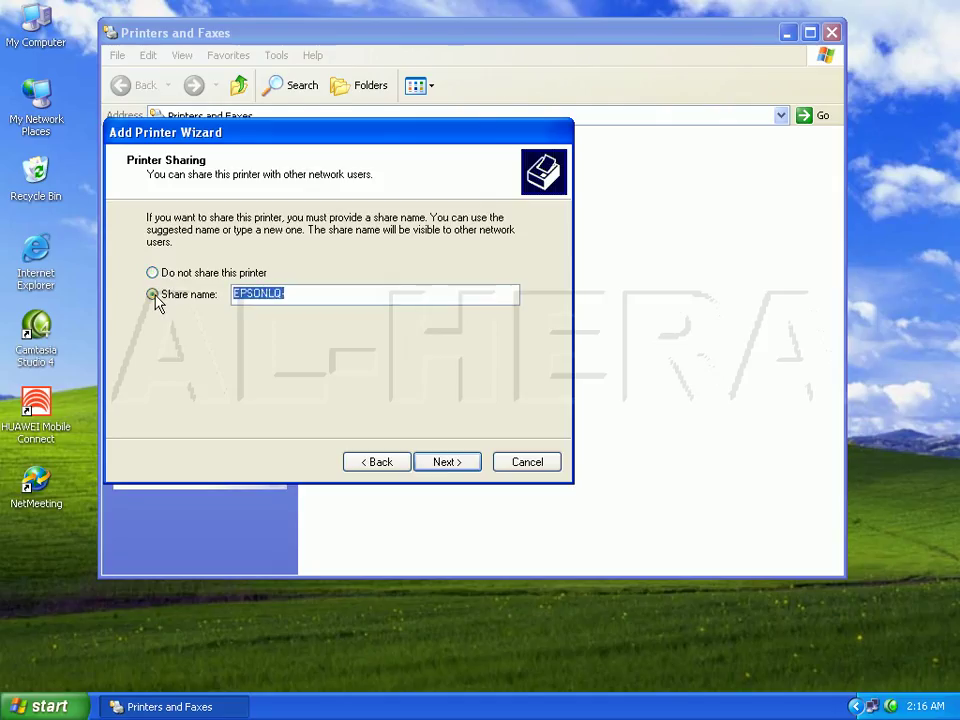
{"action": "left_click", "coordinate": [446, 464]}
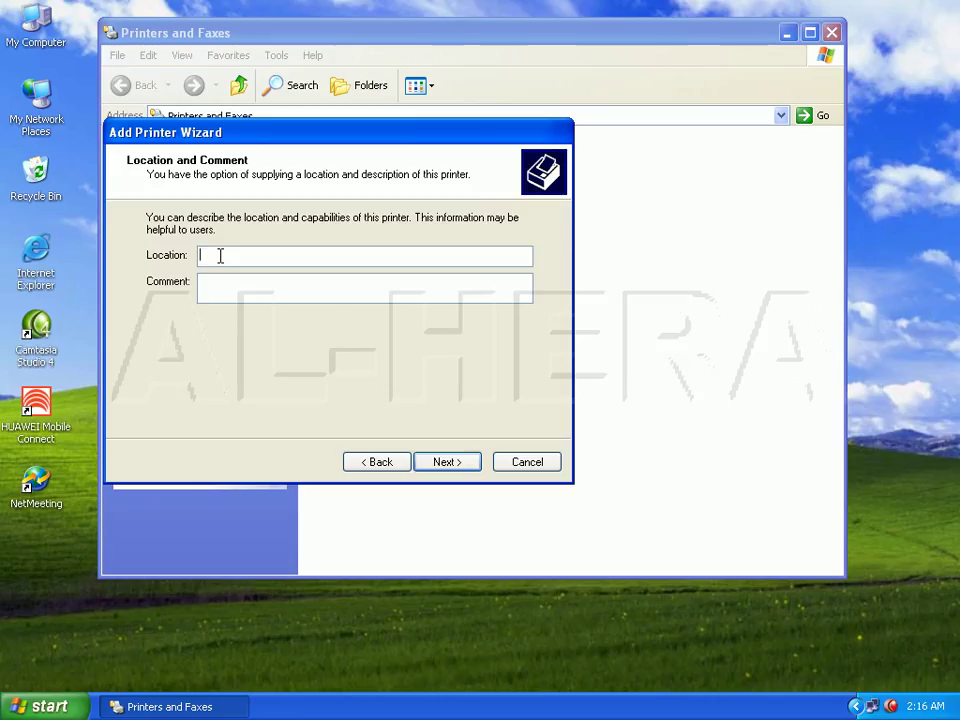
Step: Enter "test" as both the printer's location and its comment
{"action": "type", "text": "test"}
{"action": "left_click", "coordinate": [250, 287]}
{"action": "type", "text": "test"}
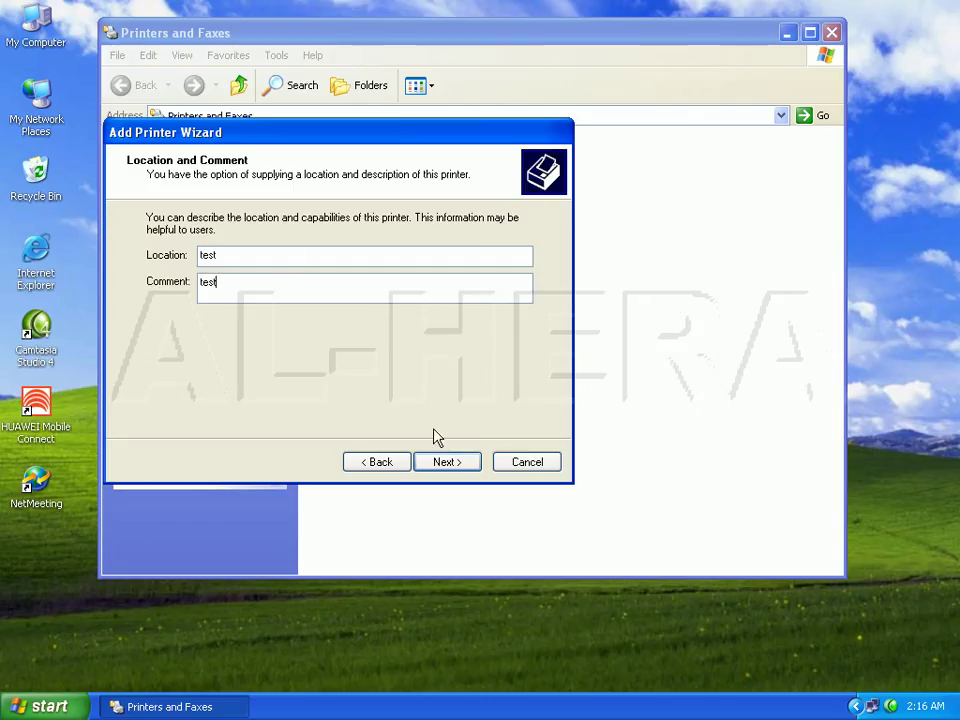
{"action": "left_click", "coordinate": [447, 462]}
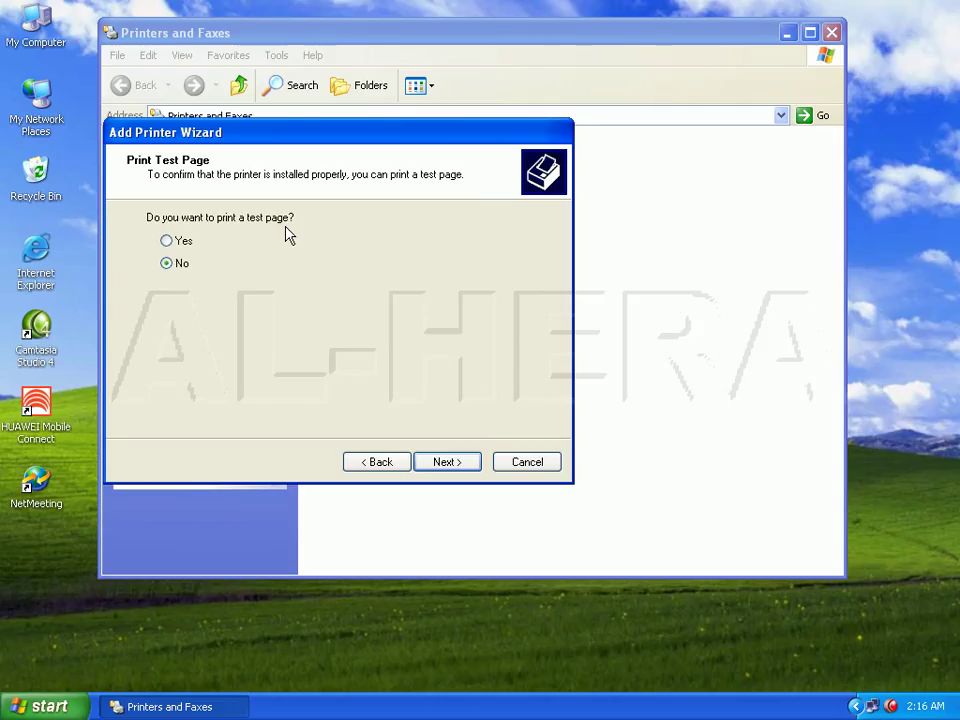
Step: Decline the test page, finish the printer installation and close Printers and Faxes
{"action": "left_click", "coordinate": [167, 242]}
{"action": "left_click", "coordinate": [167, 265]}
{"action": "left_click", "coordinate": [448, 463]}
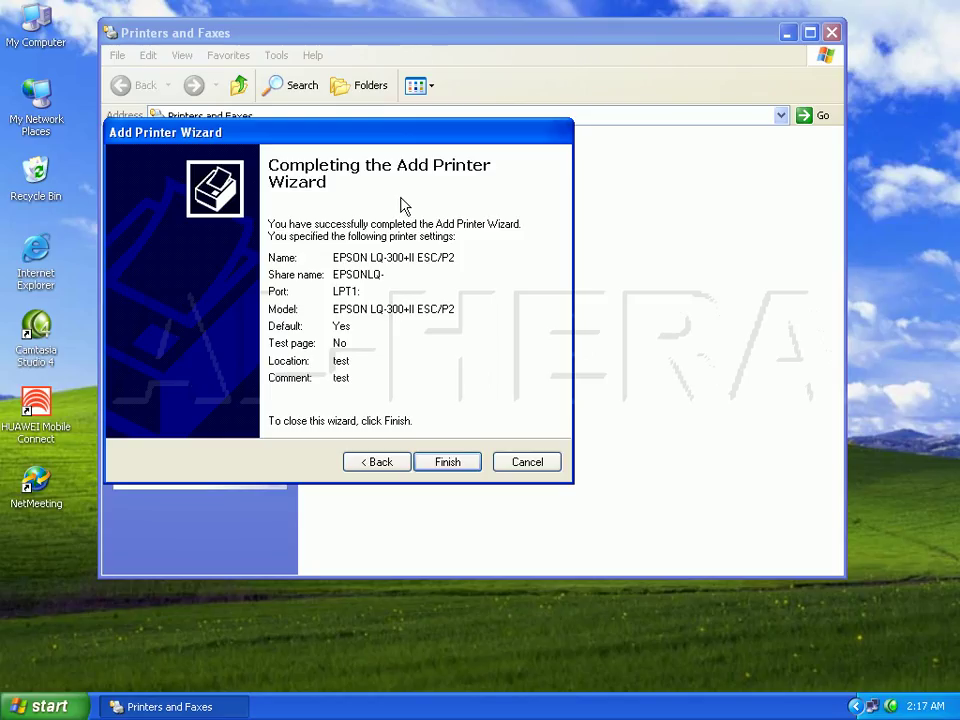
{"action": "left_click", "coordinate": [448, 463]}
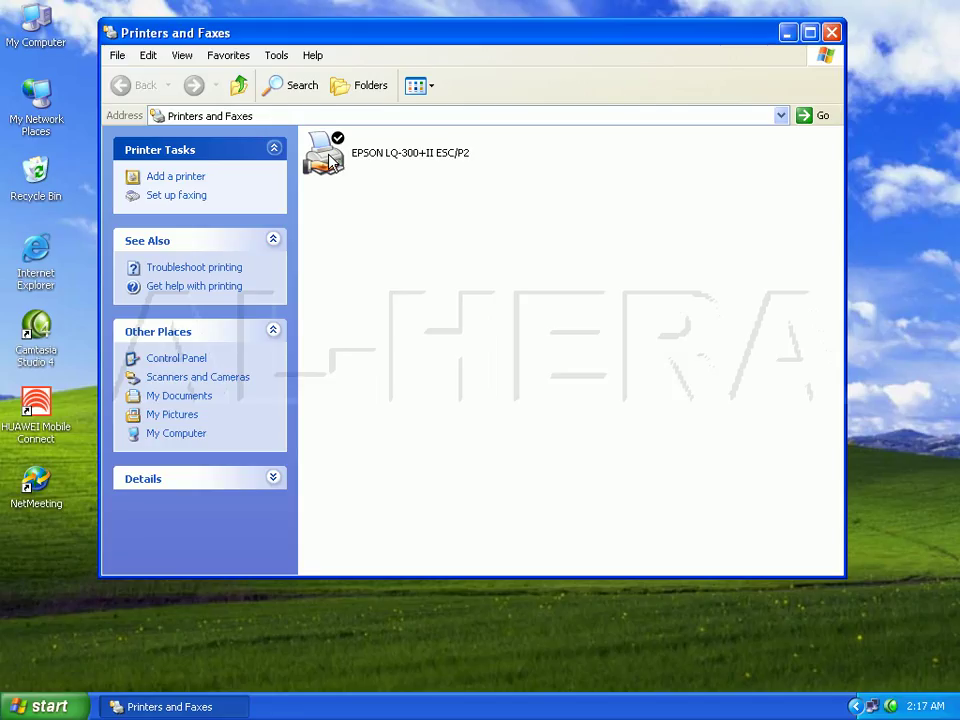
{"action": "left_click", "coordinate": [831, 32]}
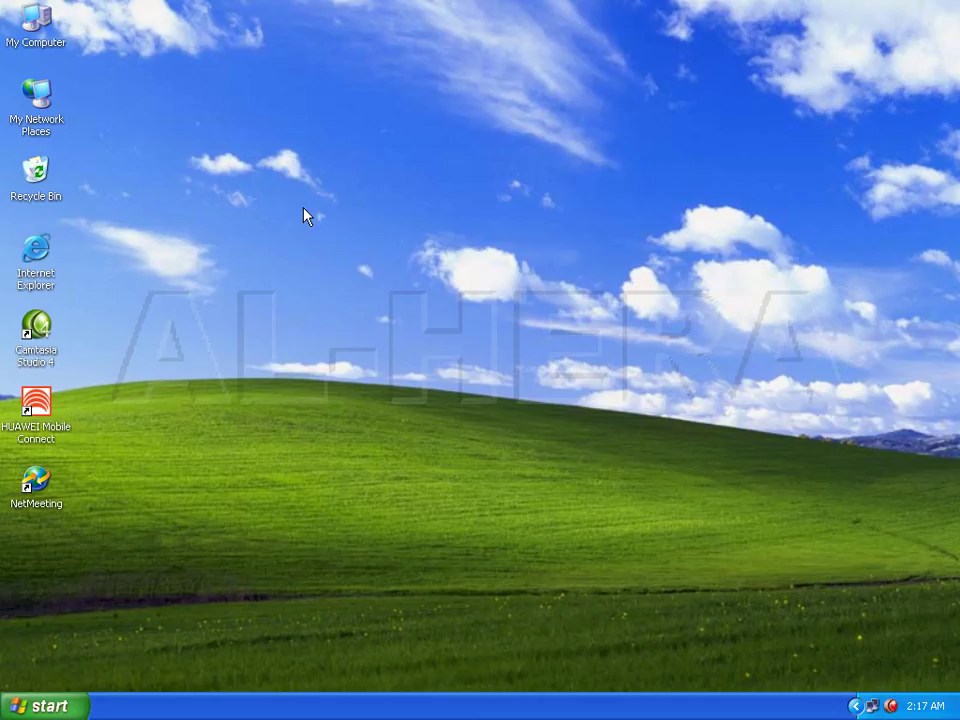
Step: Run \\192.168.0.2 to browse that computer's shares and open the print queue of the shared epsonlq- printer
{"action": "left_click", "coordinate": [67, 709]}
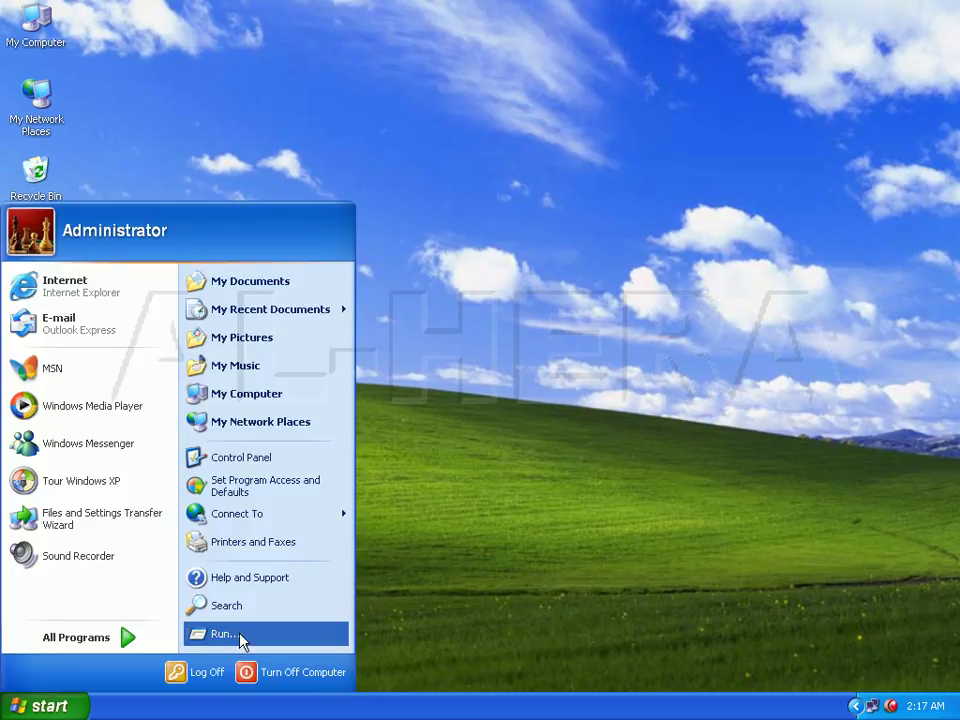
{"action": "left_click", "coordinate": [240, 639]}
{"action": "left_click", "coordinate": [144, 607]}
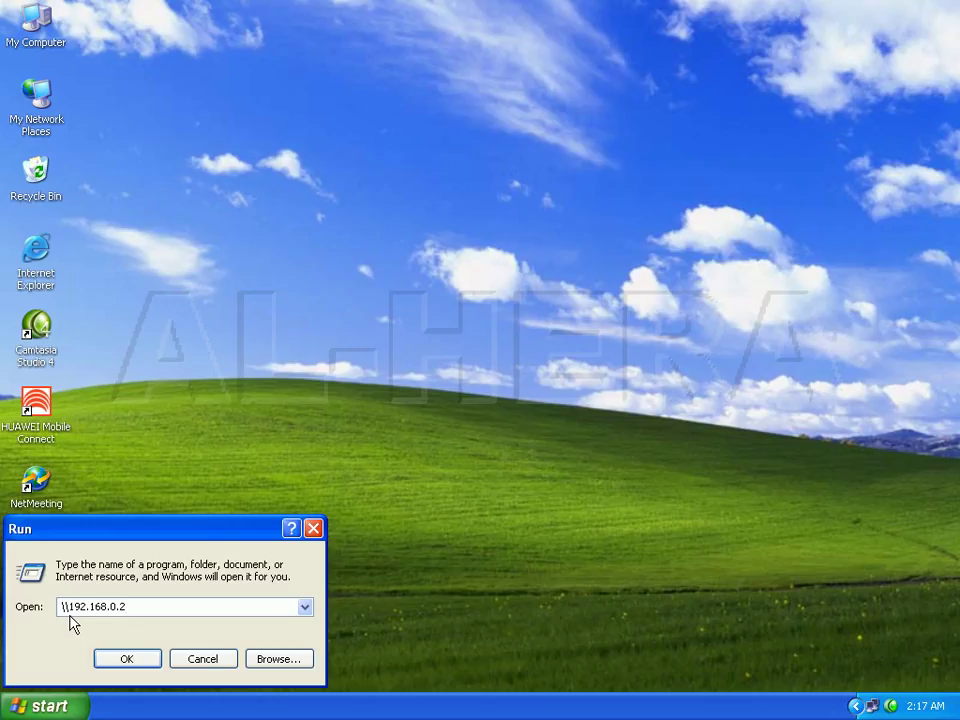
{"action": "left_click", "coordinate": [127, 659]}
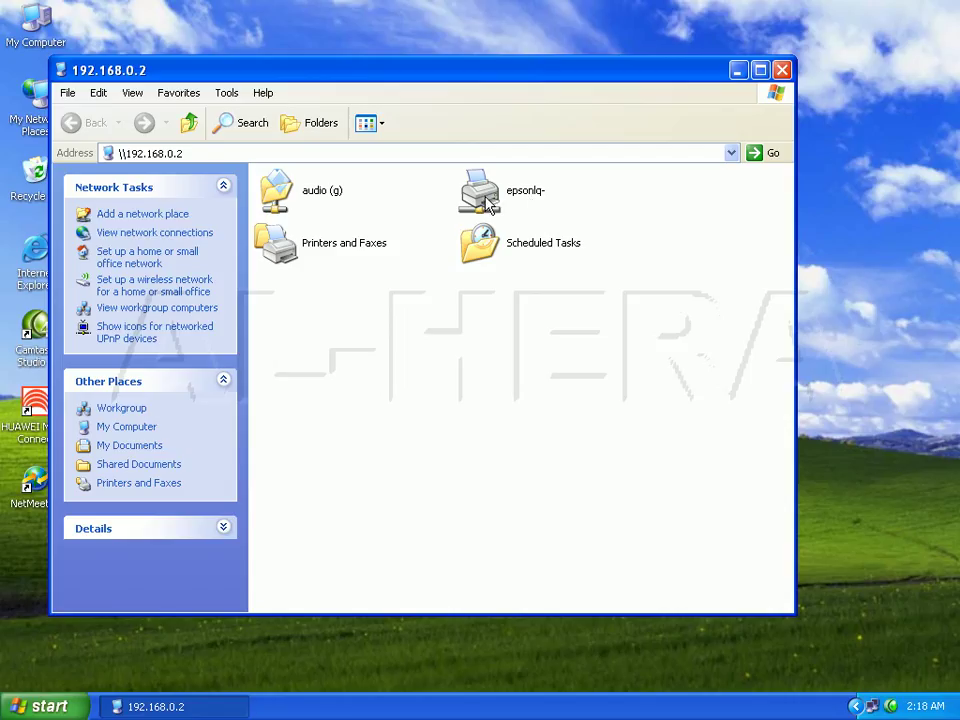
{"action": "double_click", "coordinate": [486, 200]}
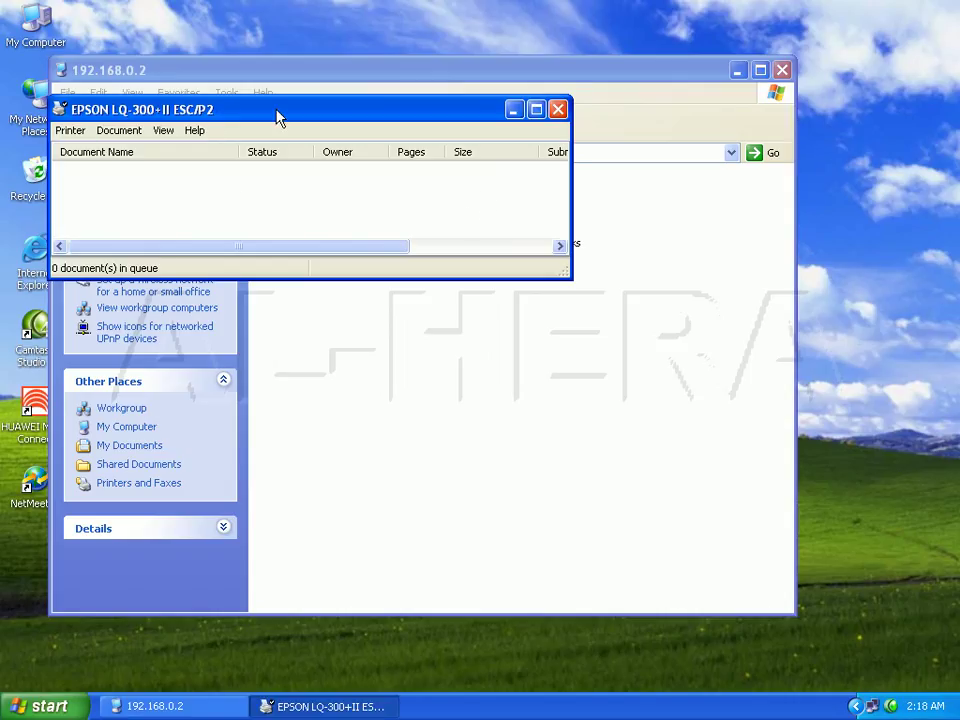
{"action": "left_click_drag", "start_coordinate": [276, 118], "coordinate": [349, 141]}
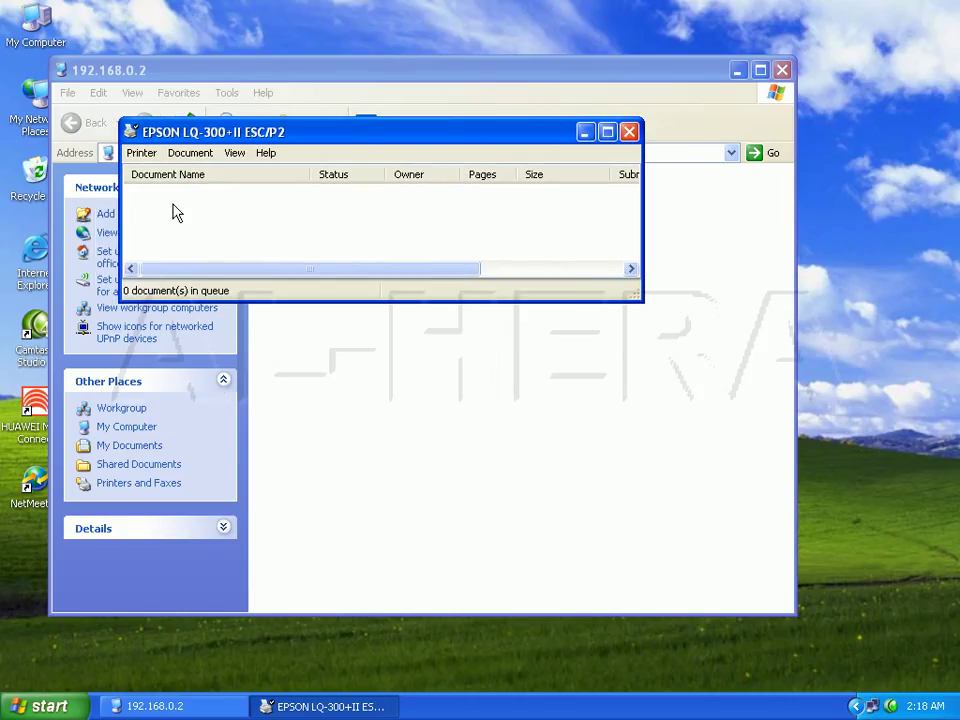